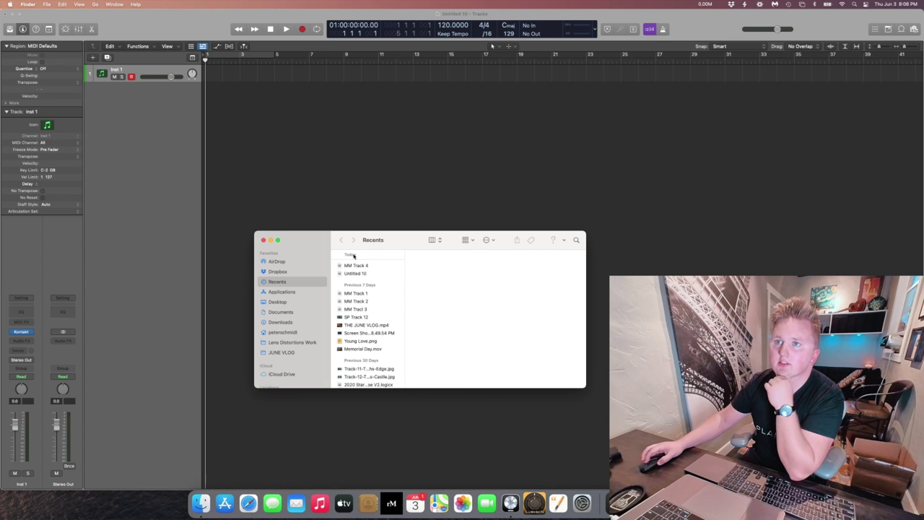
- Move both By The River keyboard recordings so they start at bar 1
left_click_drag(310, 237, 607, 222)
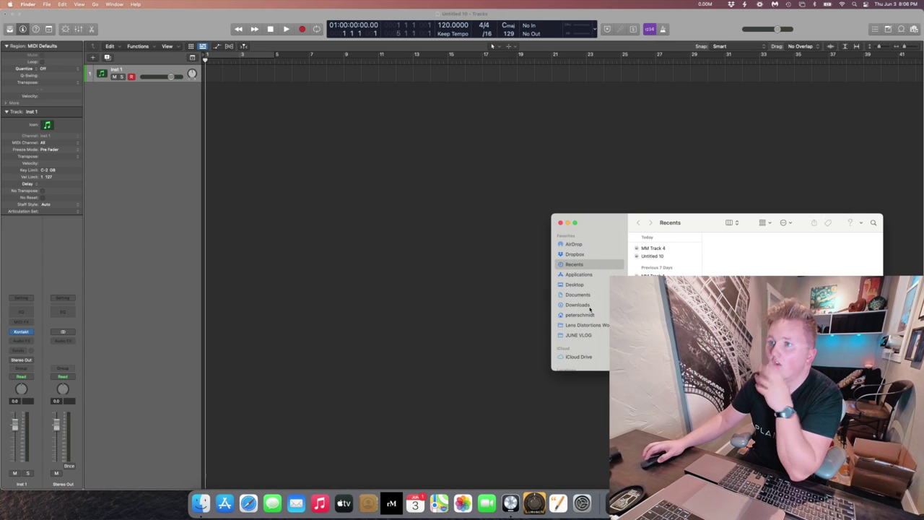
left_click(579, 335)
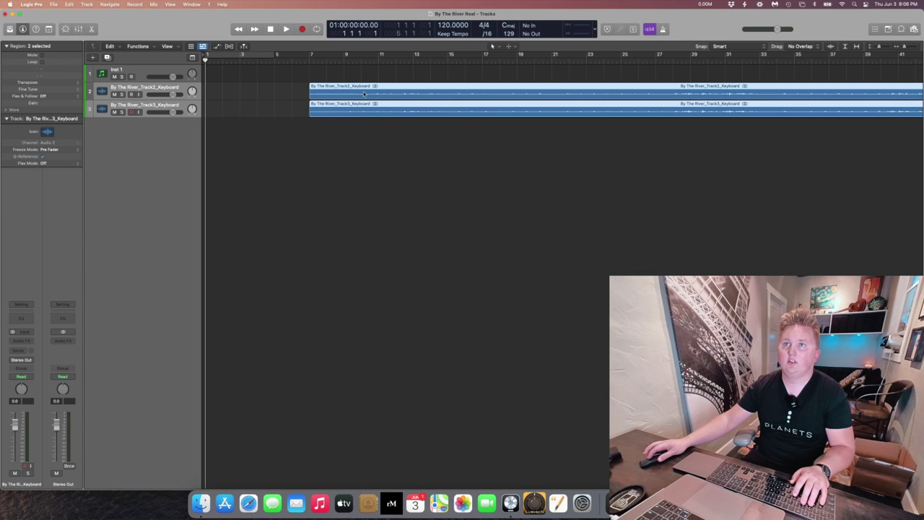
left_click_drag(362, 90, 260, 88)
- Play the recordings, raising the volume, and mute the third keyboard track
key("space")
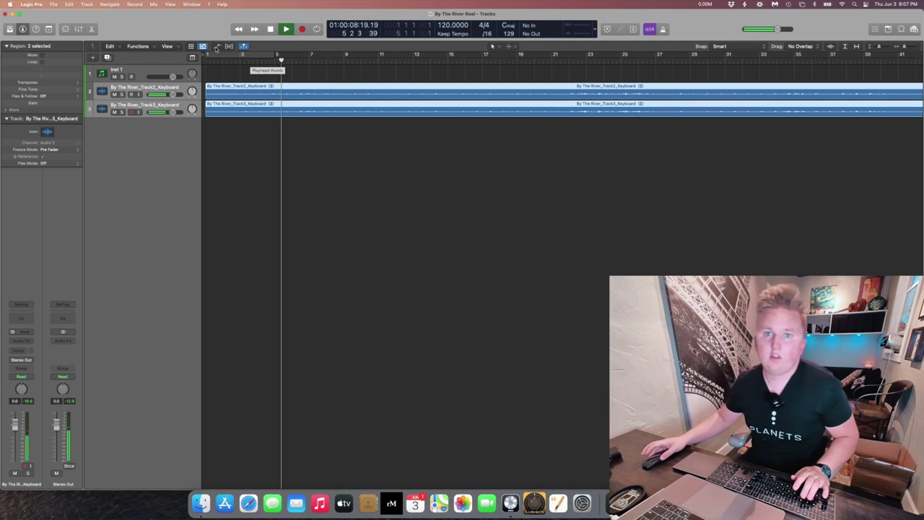
key("XF86AudioRaiseVolume")
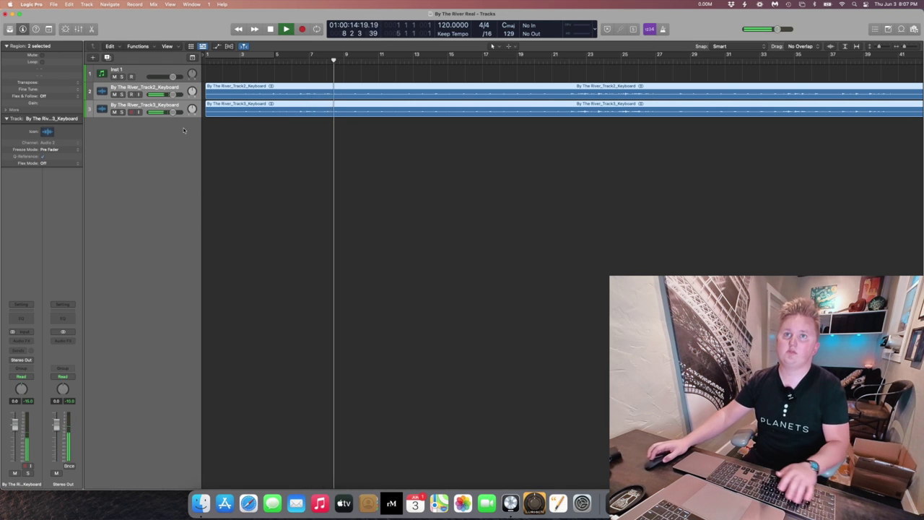
left_click(233, 142)
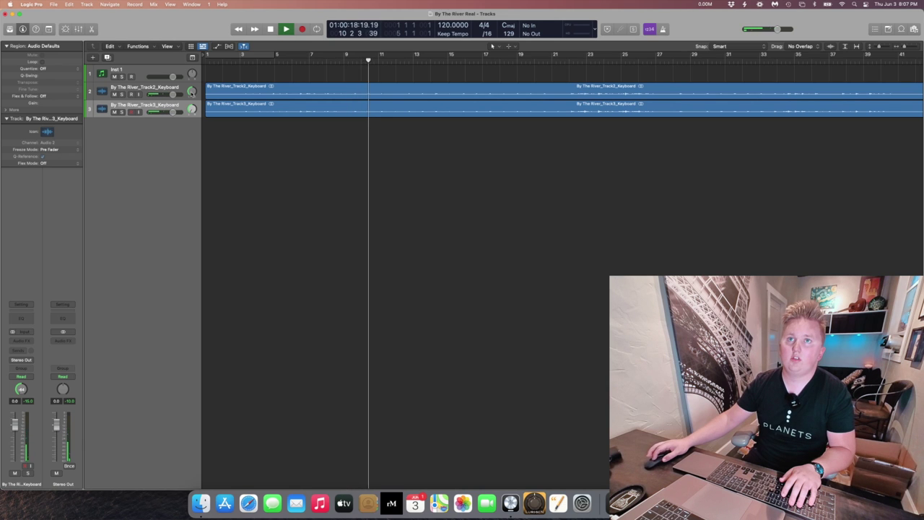
key("ctrl+m")
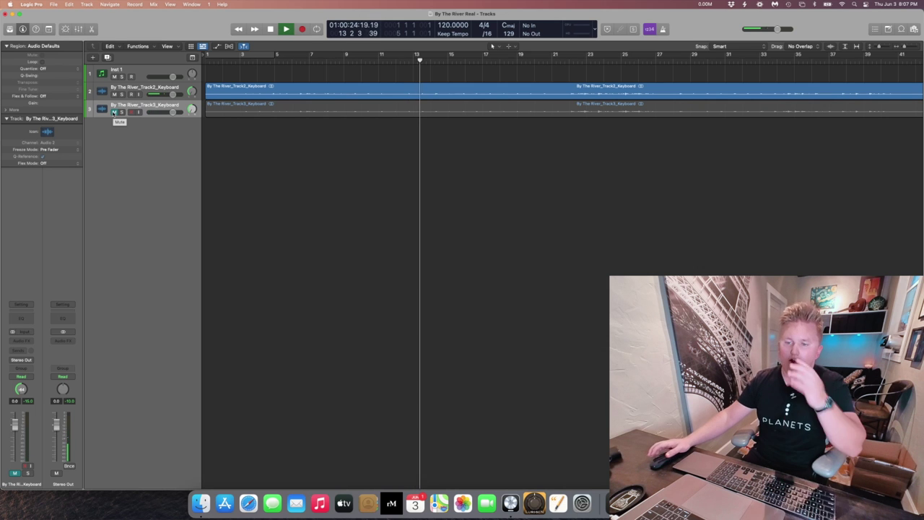
- Stop playback, unmute the third keyboard track and resume playing both tracks
key("space")
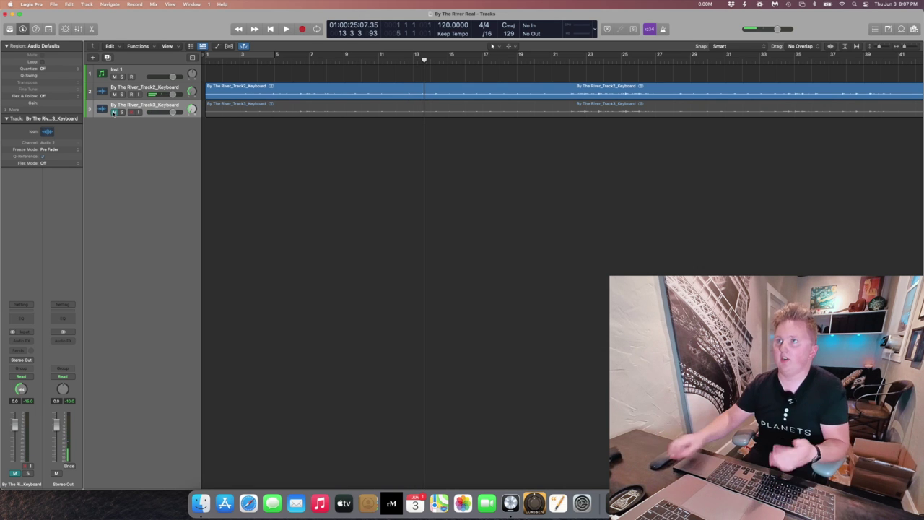
left_click(116, 112)
key("space")
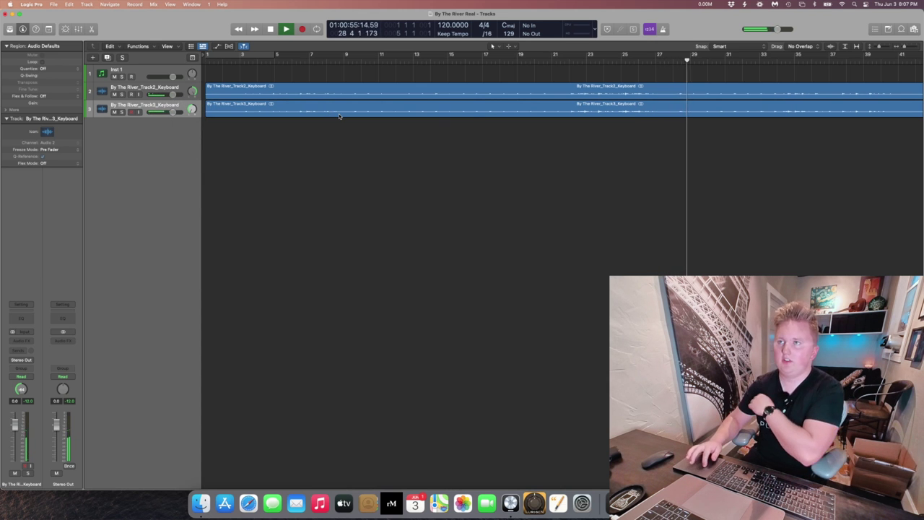
- Zoom out to the full song length and jump playback ahead to around bar 57
key("super+Left")
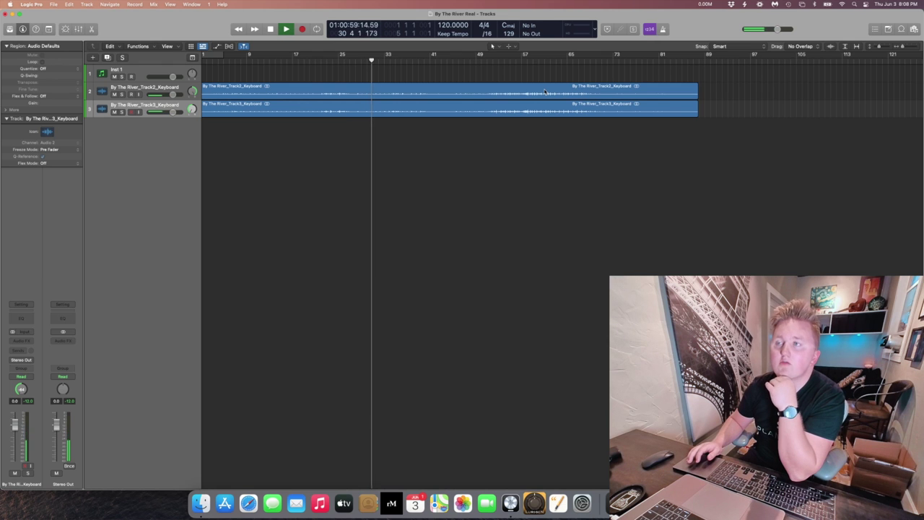
left_click(532, 62)
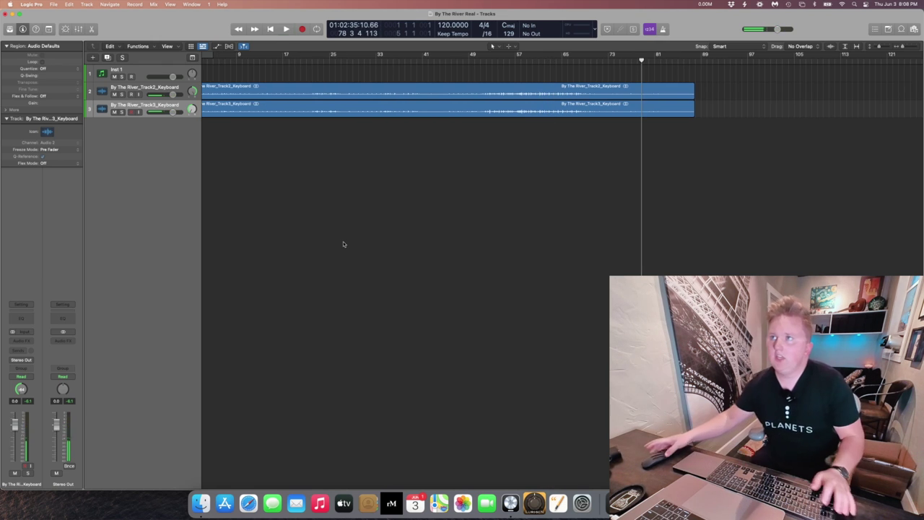
scroll(403, 173, "up", 1)
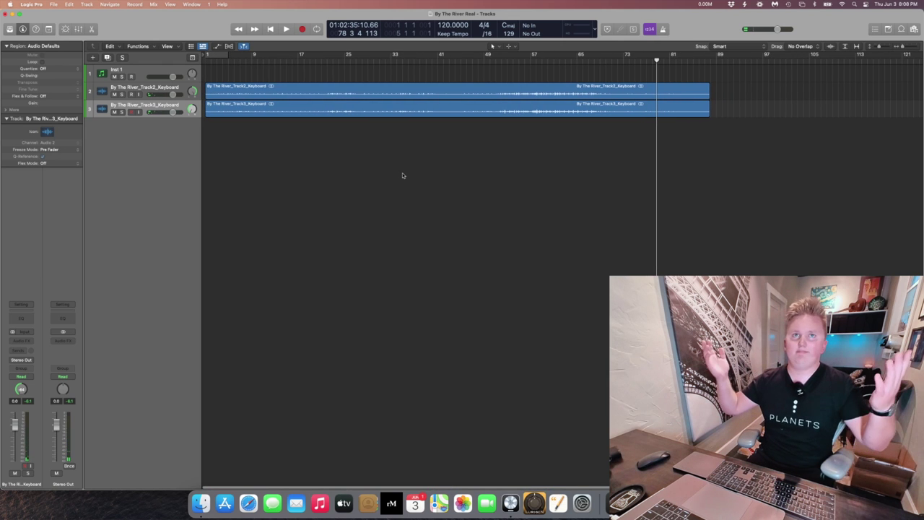
scroll(402, 172, "right", 1)
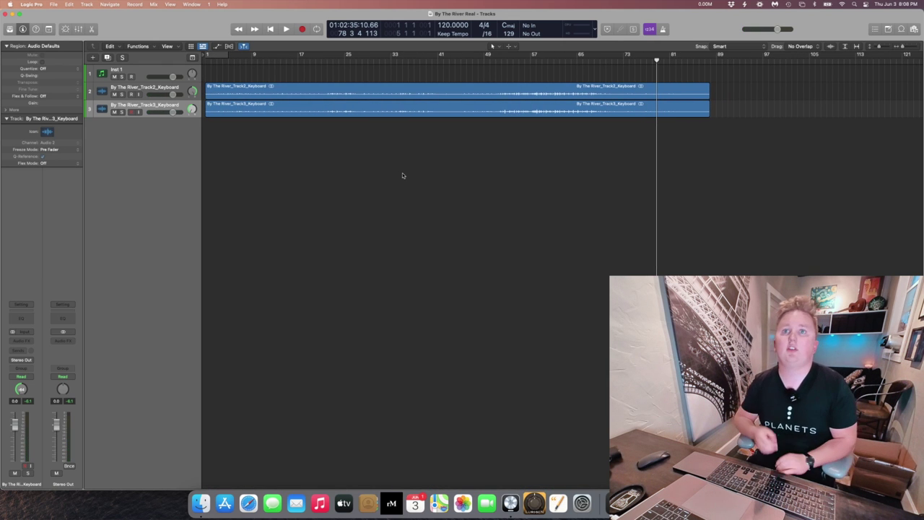
- Close the By The River Real project and start a new Logic Pro project
left_click(53, 4)
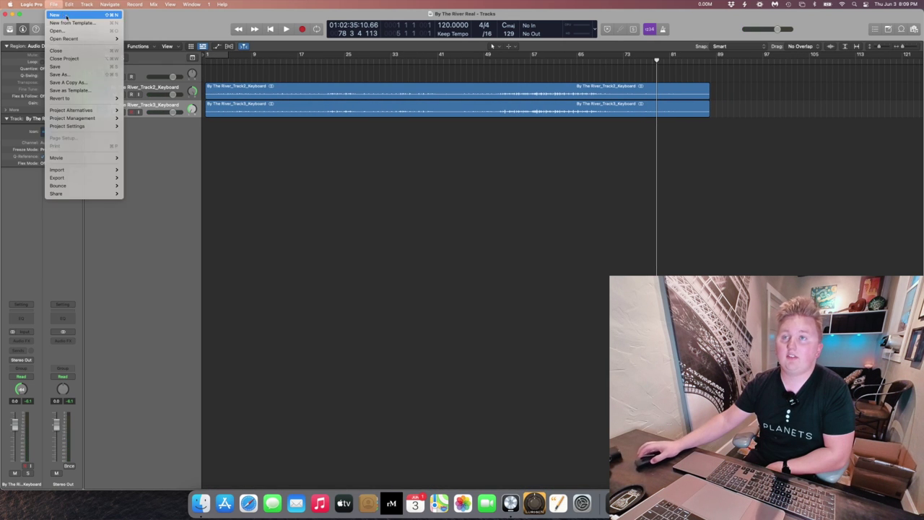
left_click(65, 13)
left_click(475, 179)
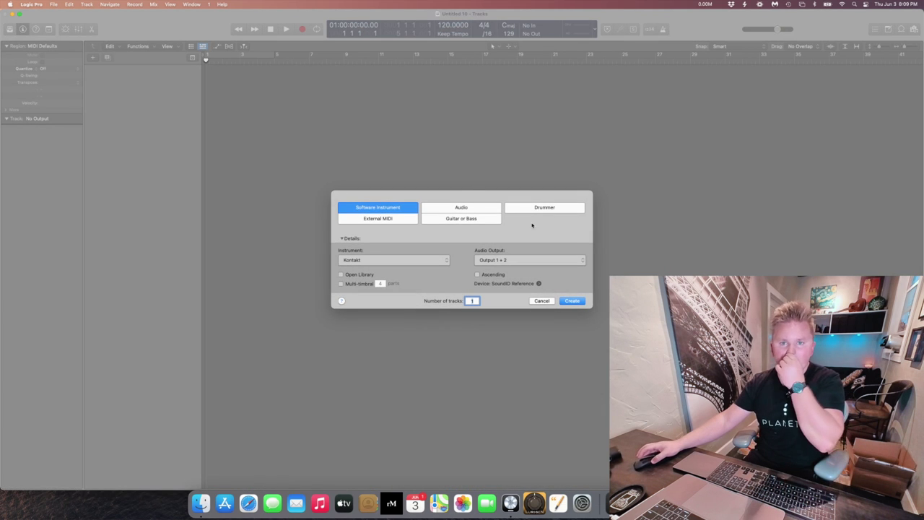
- Create one default Kontakt software instrument track, then return to Finder
left_click(576, 301)
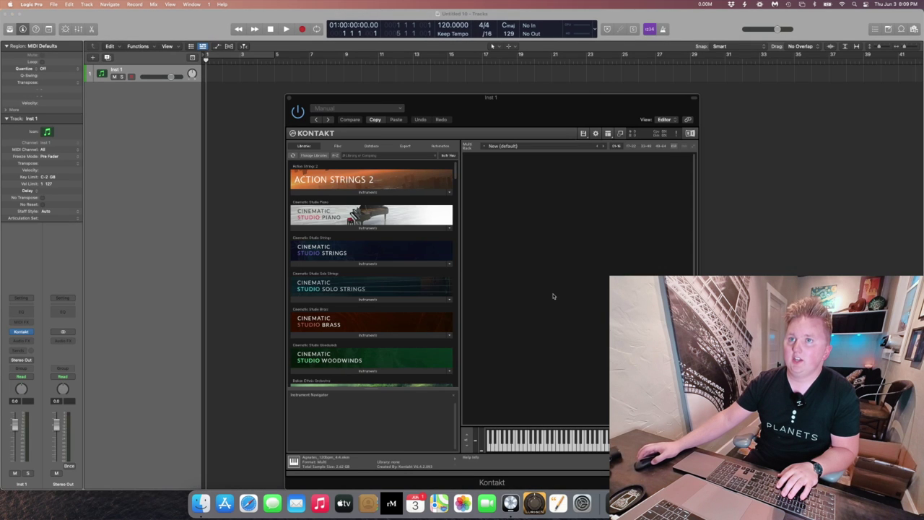
left_click(286, 97)
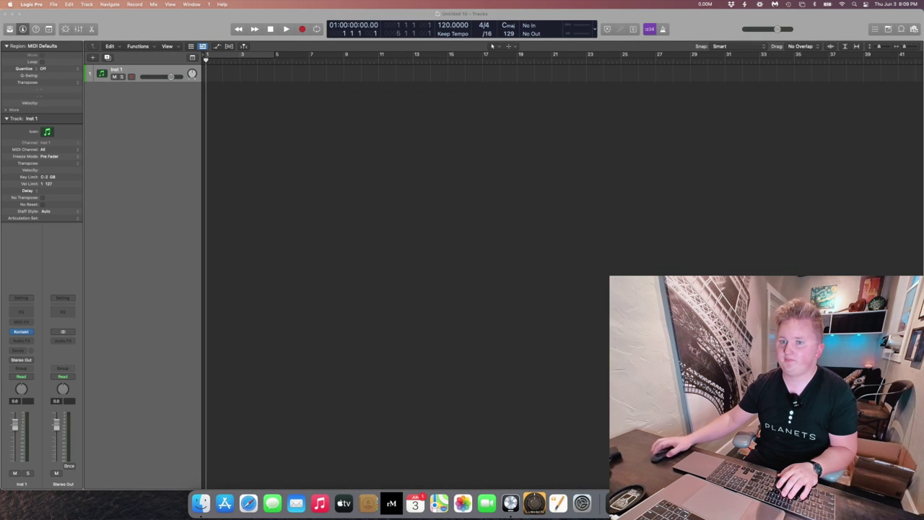
left_click(200, 504)
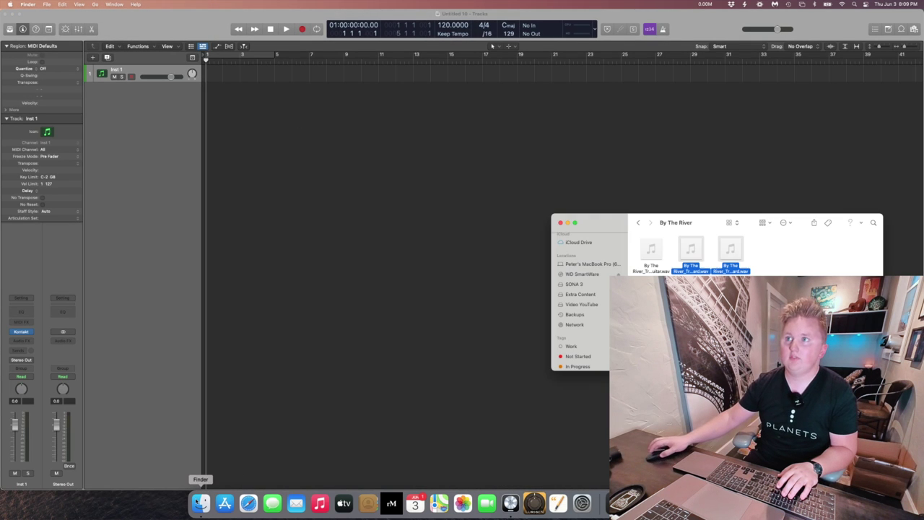
- Go back to Finder's YL Album folder and bring up the New Album lyrics in Pages
left_click(637, 223)
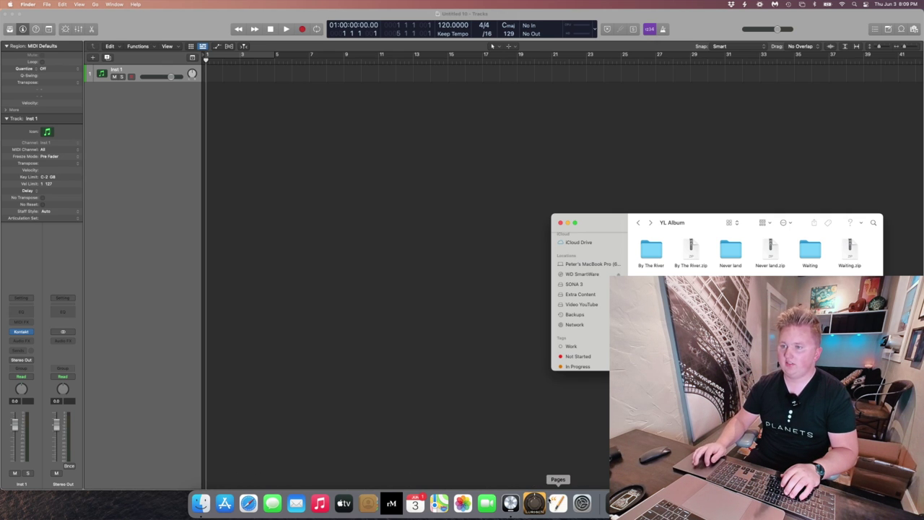
left_click(558, 503)
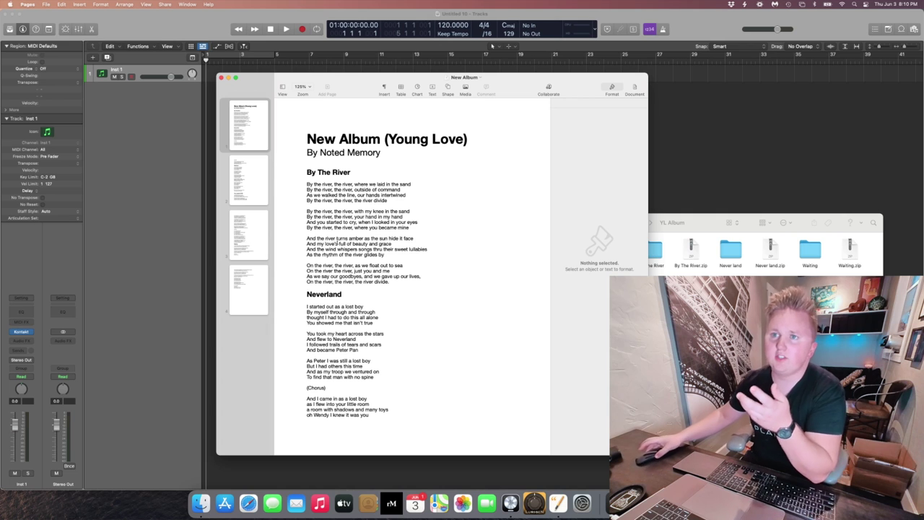
- Highlight the first By The River stanza's lyric lines to read them
left_click(318, 183)
left_click_drag(306, 183, 415, 189)
left_click(427, 195)
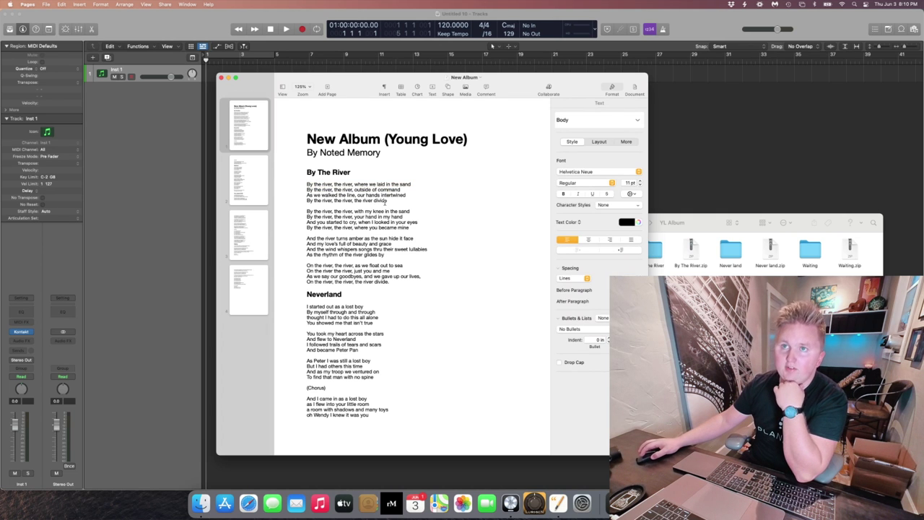
left_click_drag(390, 201, 327, 198)
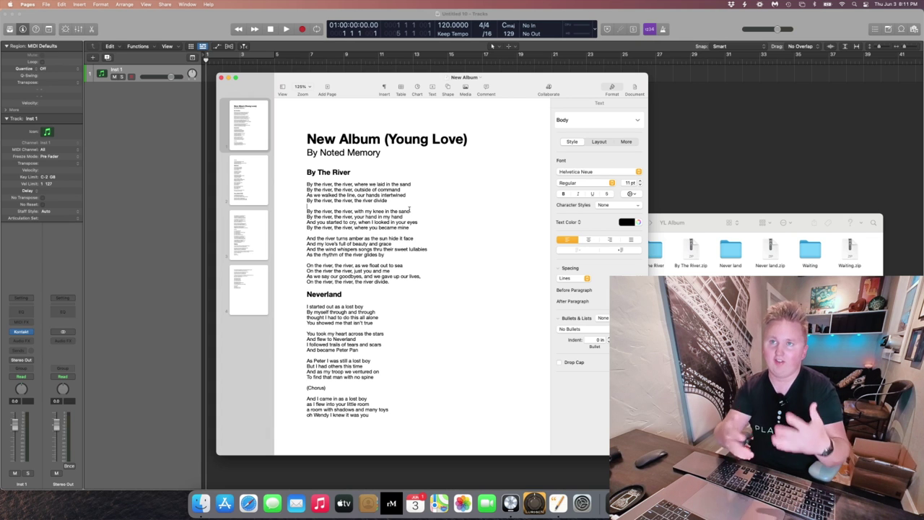
- Read through the second By The River stanza, then clear the highlight
left_click_drag(412, 228, 306, 211)
left_click(419, 217)
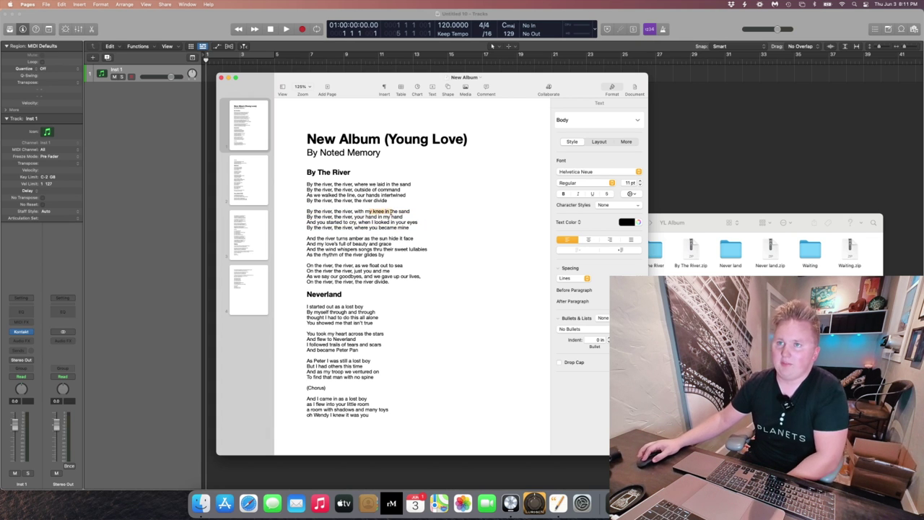
left_click_drag(390, 211, 415, 222)
left_click(385, 211)
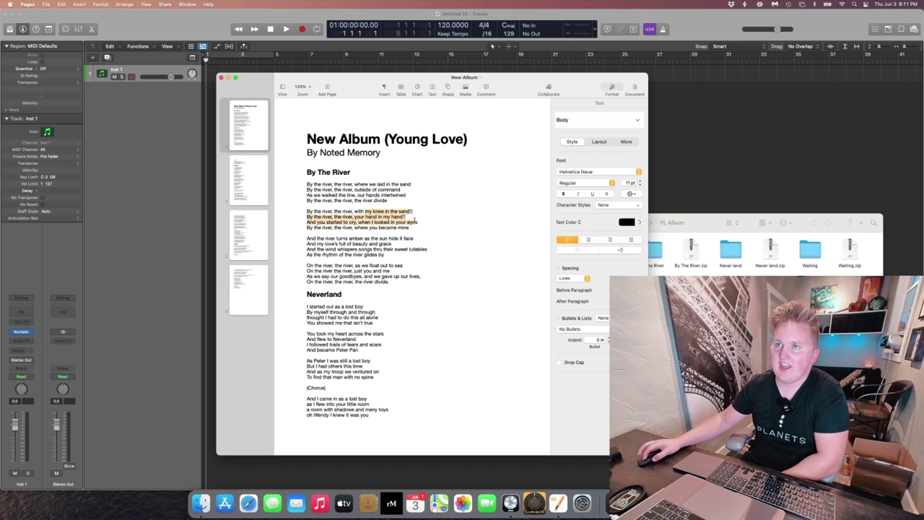
left_click(410, 230)
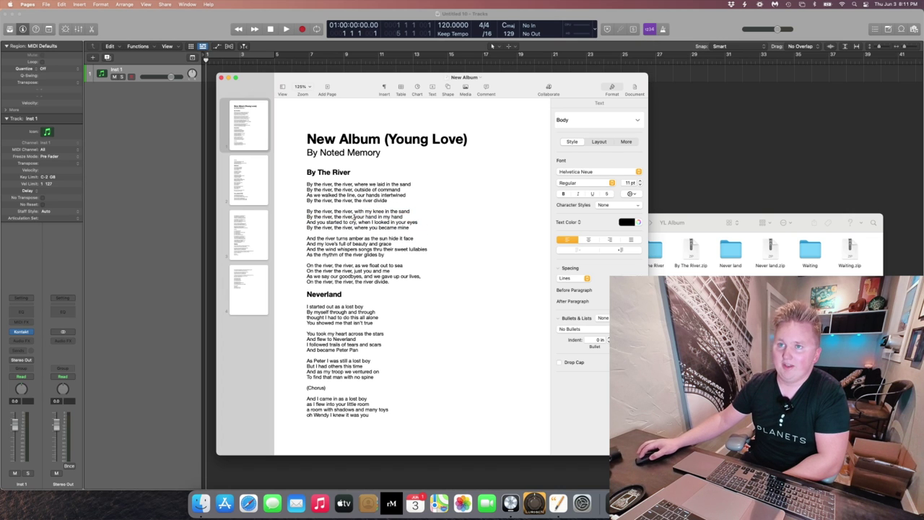
left_click(420, 223)
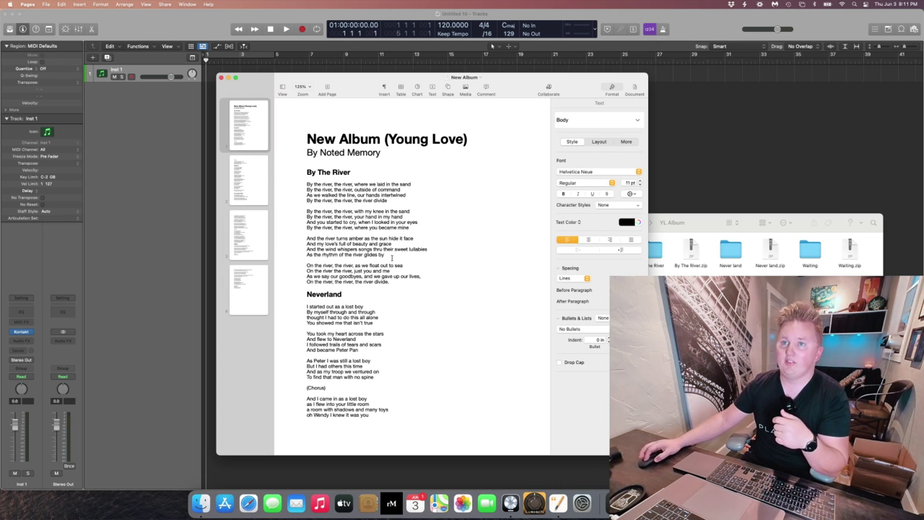
left_click_drag(392, 258, 307, 239)
left_click(454, 245)
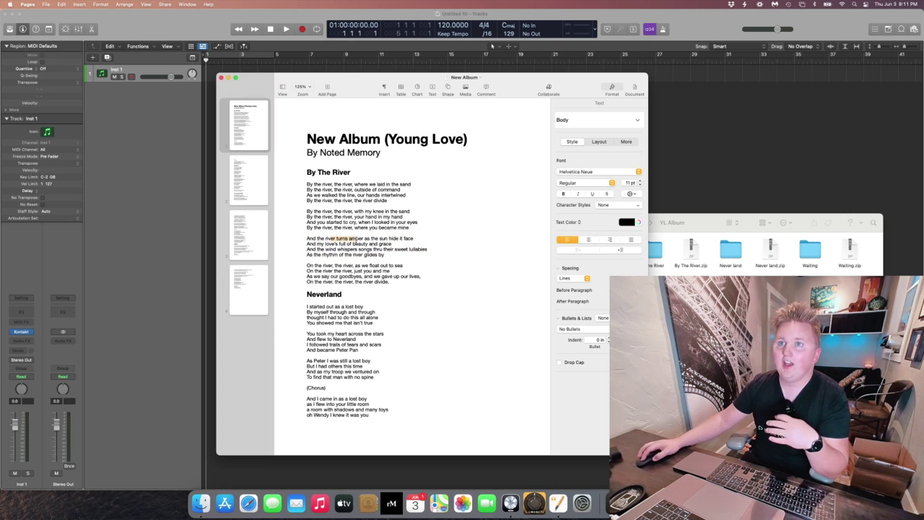
left_click_drag(326, 239, 454, 242)
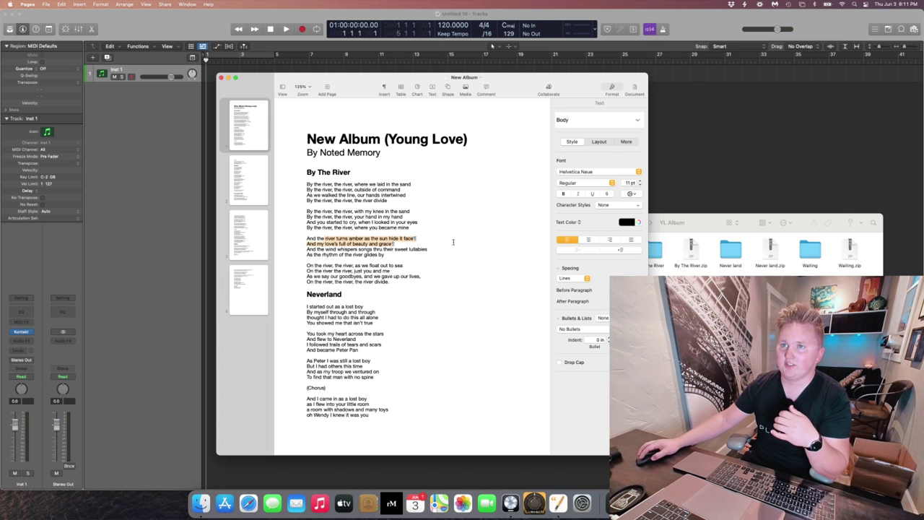
left_click(436, 245)
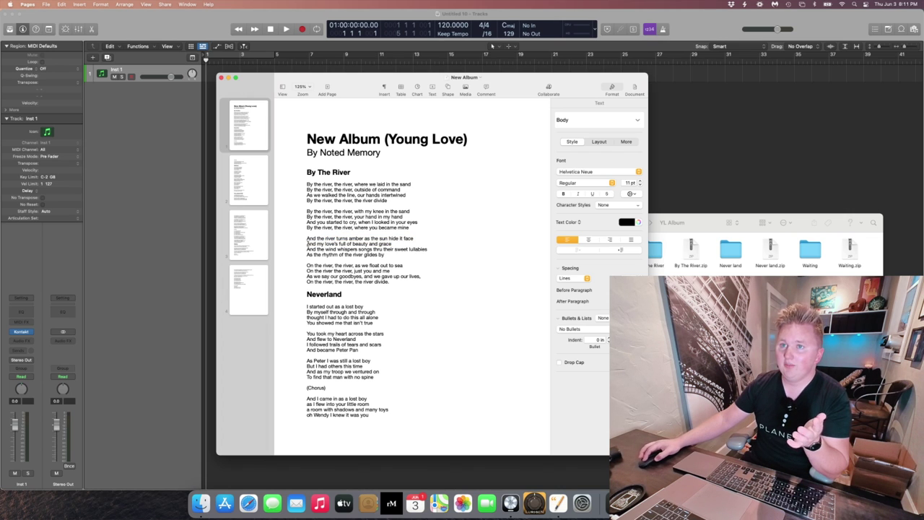
left_click_drag(308, 244, 439, 254)
left_click(439, 246)
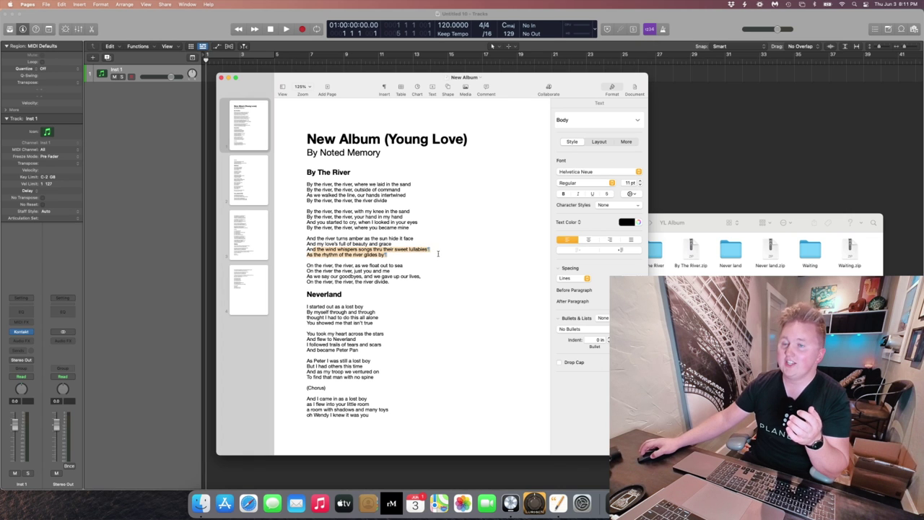
left_click(322, 252)
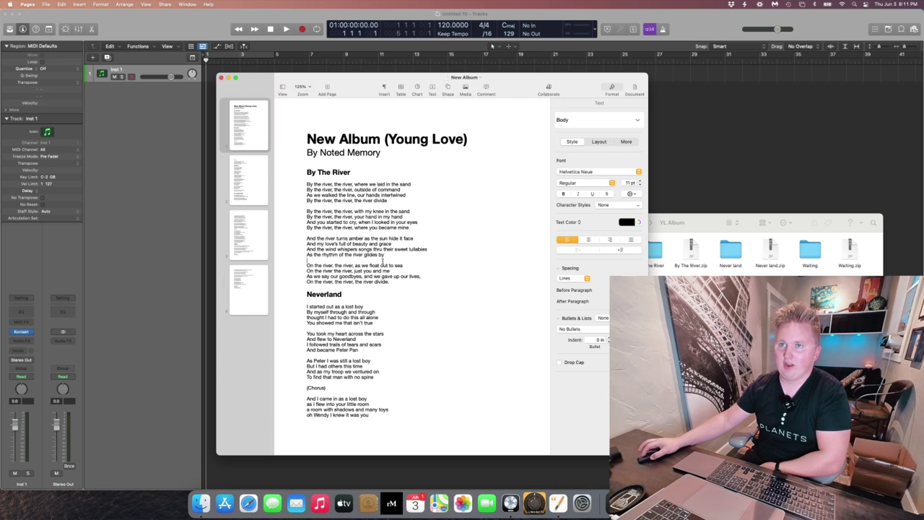
triple_click(399, 270)
left_click(390, 275)
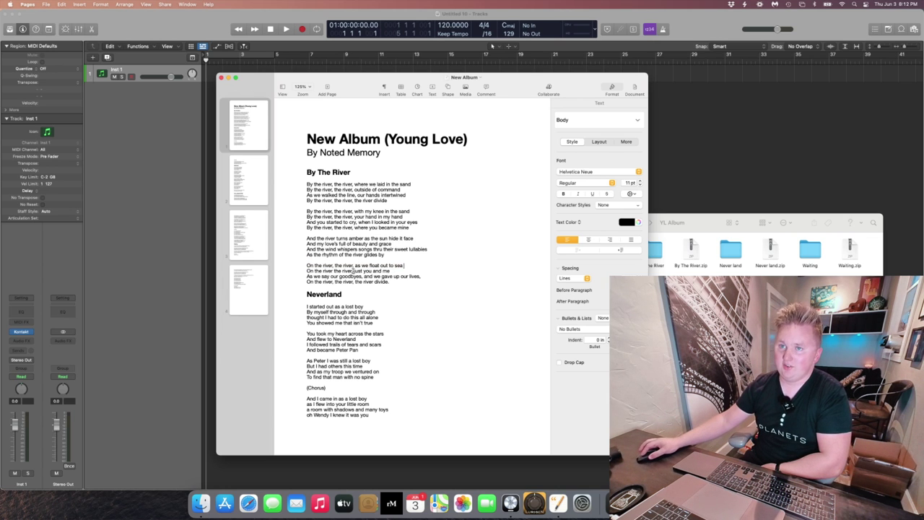
left_click(419, 276)
left_click_drag(316, 273, 423, 277)
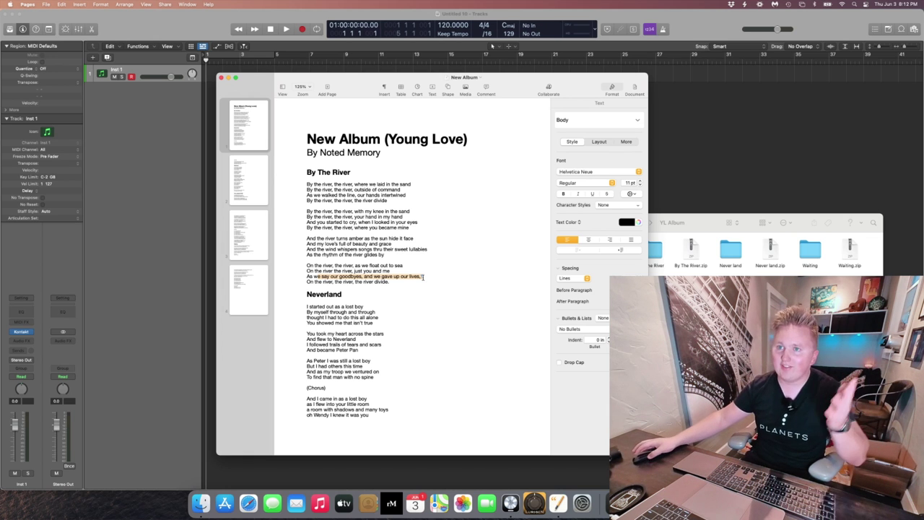
left_click(462, 249)
left_click_drag(410, 284, 303, 187)
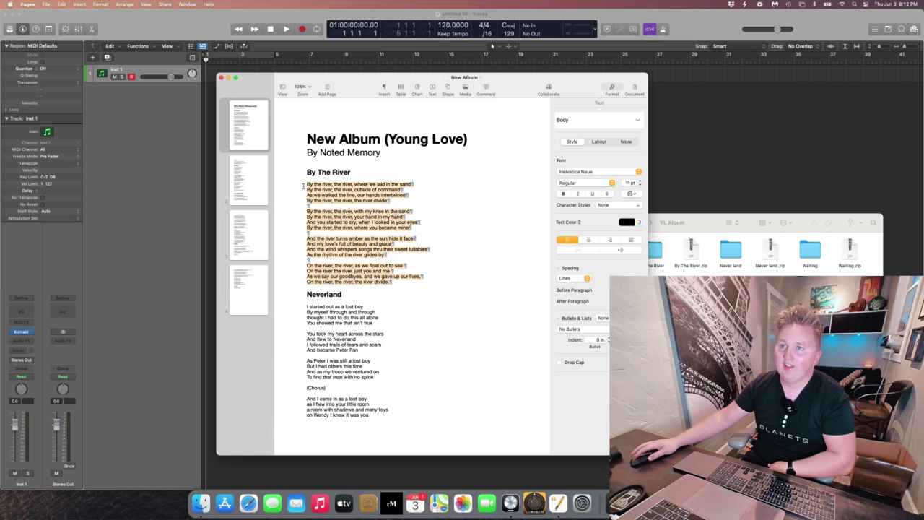
left_click(478, 221)
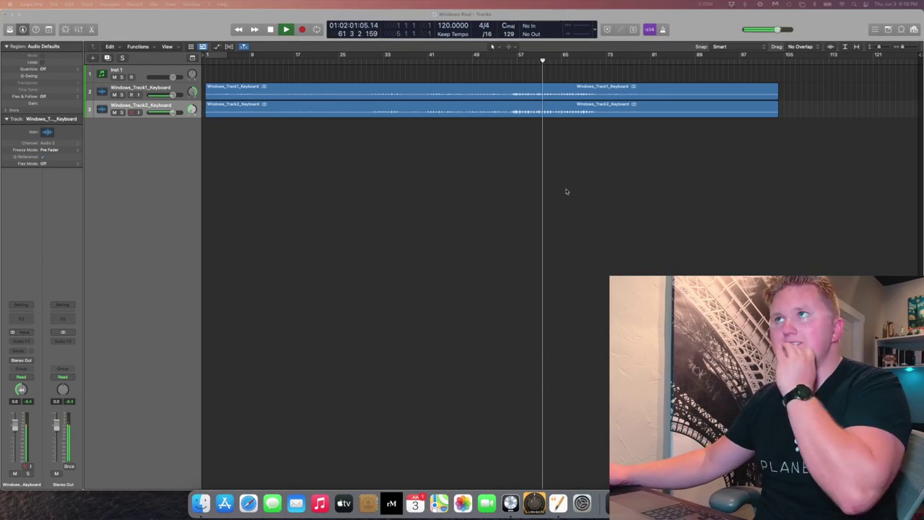
- Open Waiting Real, Neverland Real and By The River Real in turn from Open Recent
left_click(54, 5)
mouse_move(63, 38)
left_click(145, 38)
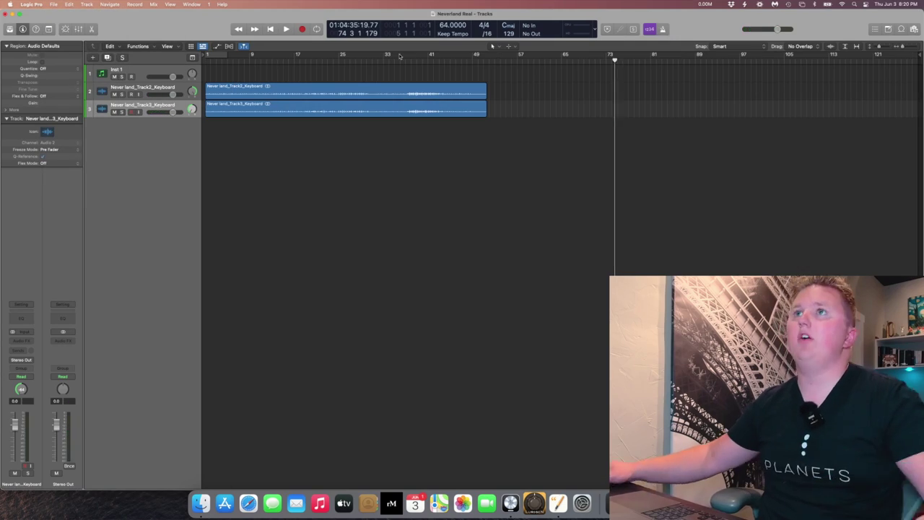
key("space")
key("space")
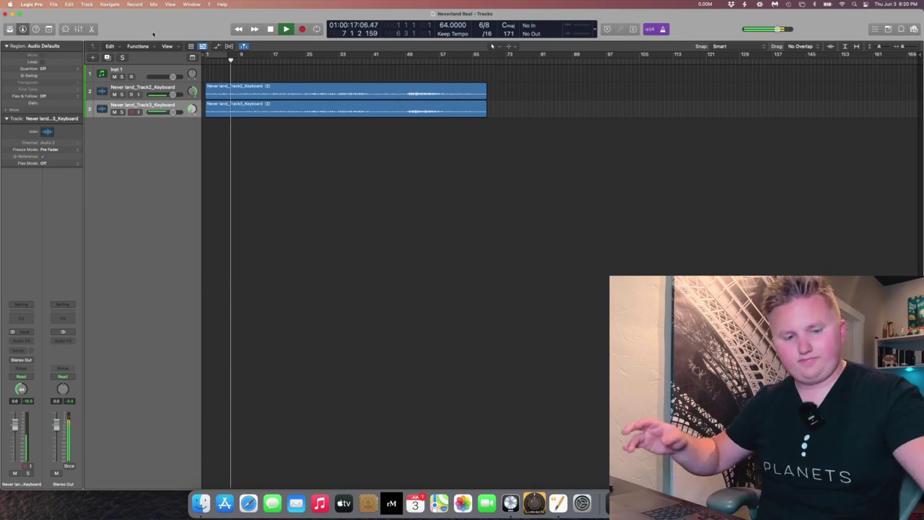
left_click(54, 4)
mouse_move(64, 38)
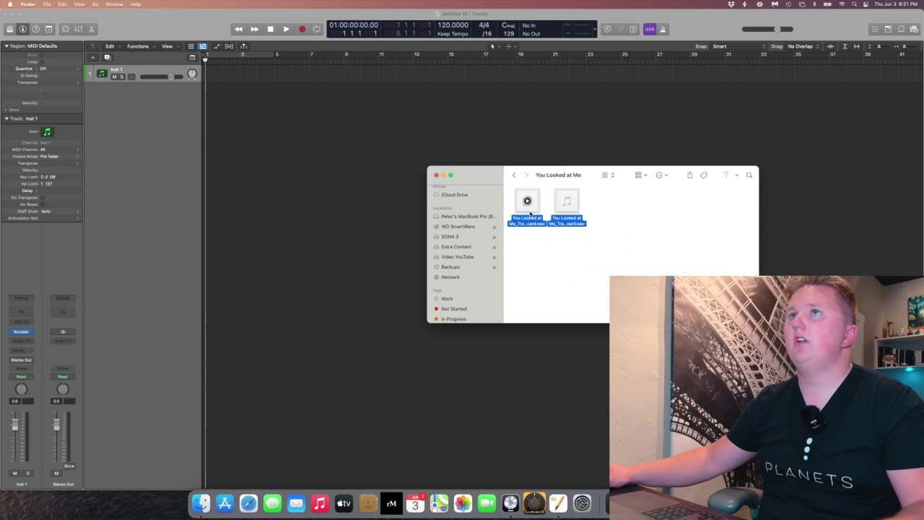
- Import the two You Looked At Me piano WAVs, play them, and zoom out
left_click_drag(527, 211, 289, 87)
key("space")
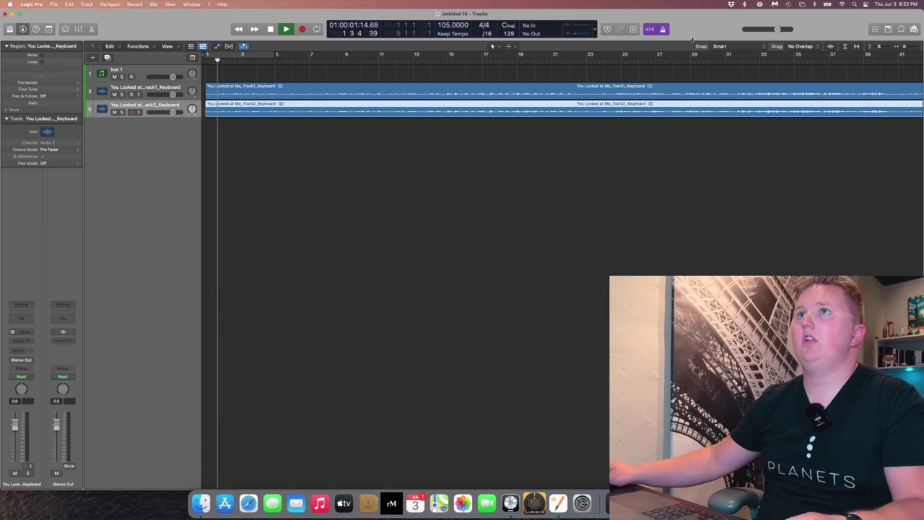
key("space")
key("super+Left")
key("super+Left")
key("super+Left")
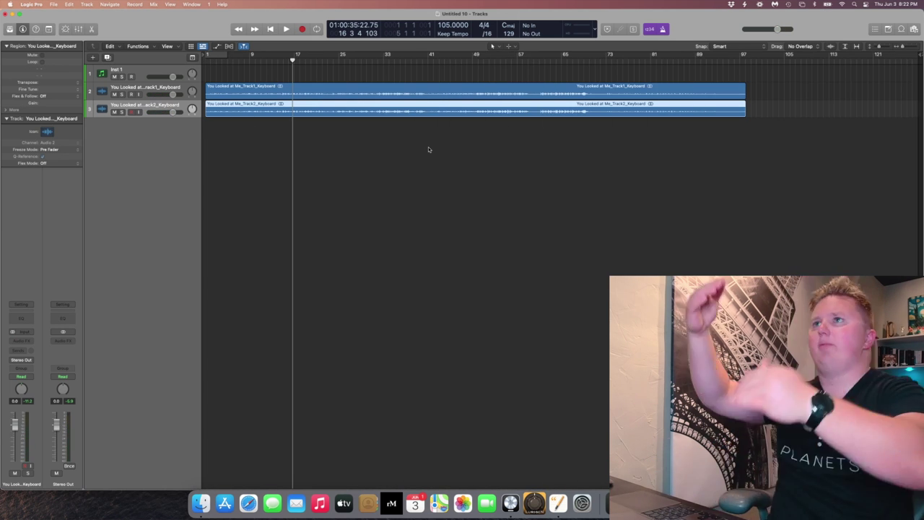
- Save the project as 'You Looked At Me' and deselect the track 3 region
key("super+s")
type("You Looked At Me")
key("Return")
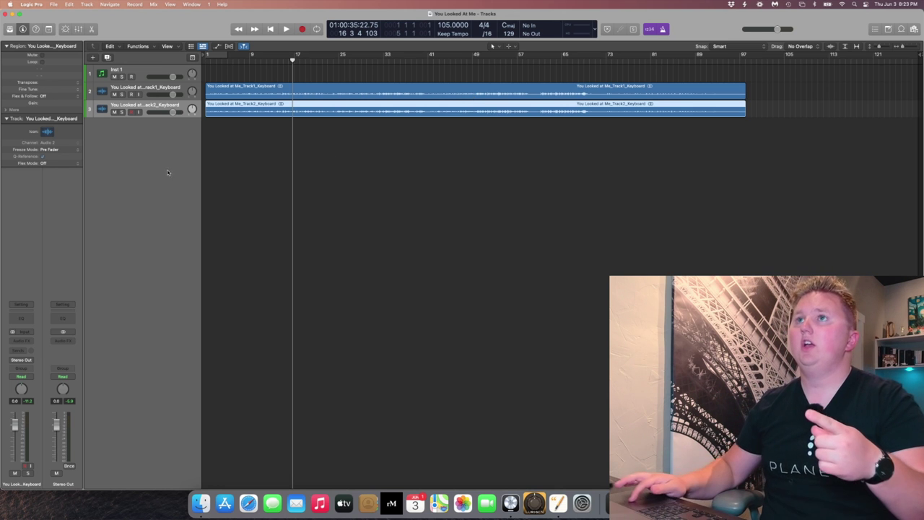
left_click(257, 203)
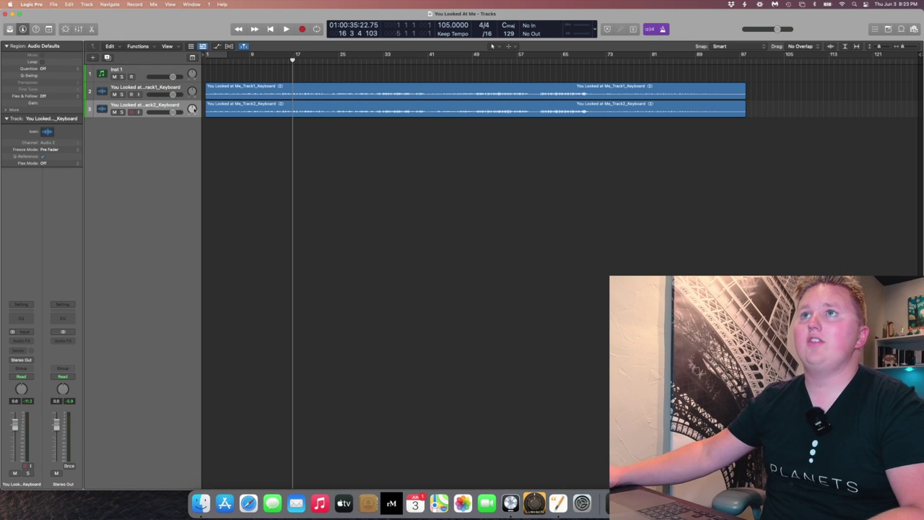
- Turn track 3's pan knob to -64 and play the song back to check it
left_click_drag(192, 109, 192, 130)
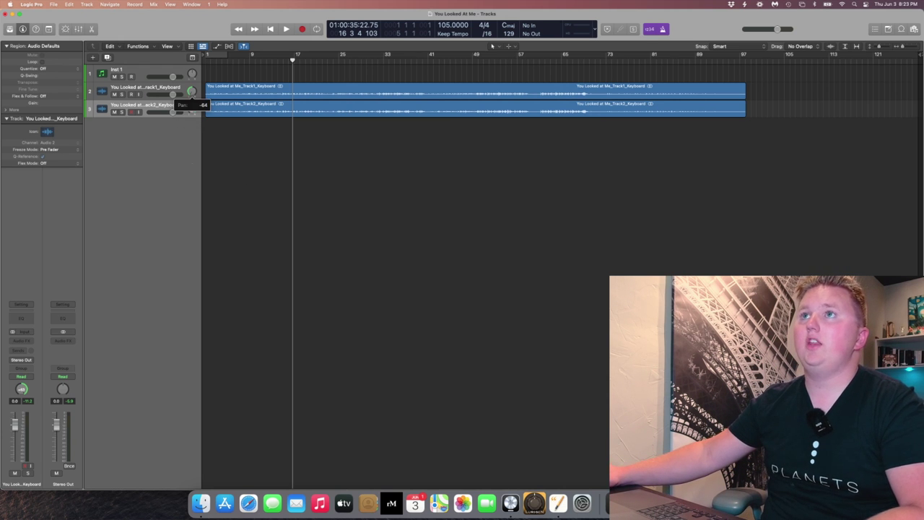
key("space")
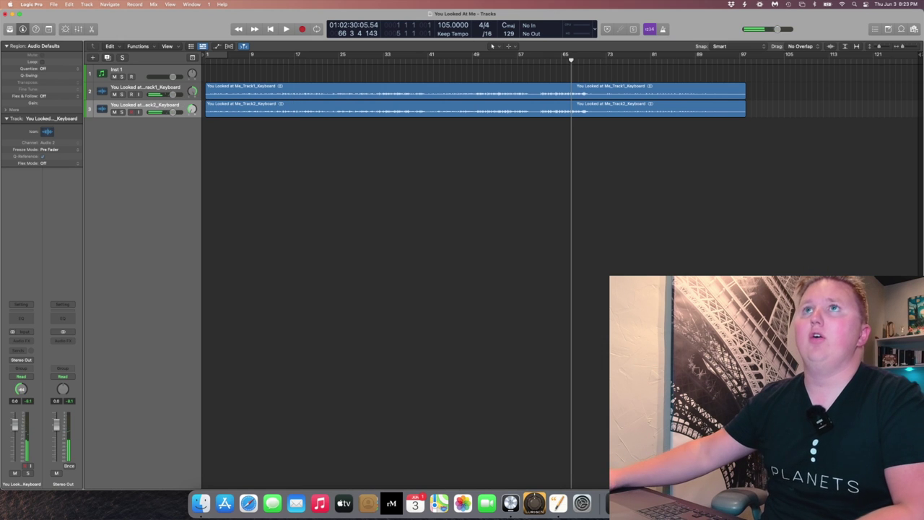